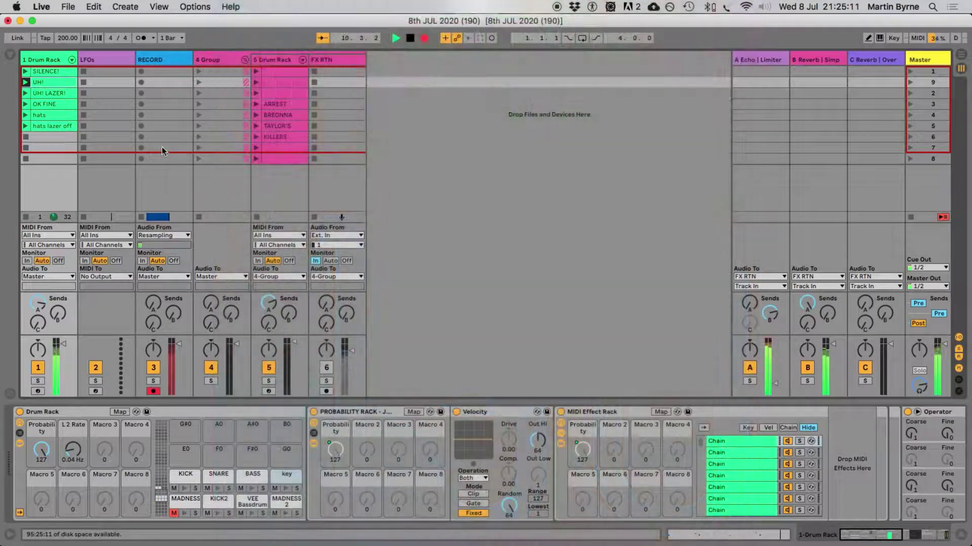
Look through the chain of LFO MIDI devices on the LFOs track and the parameters they are mapped to
left_click(97, 62)
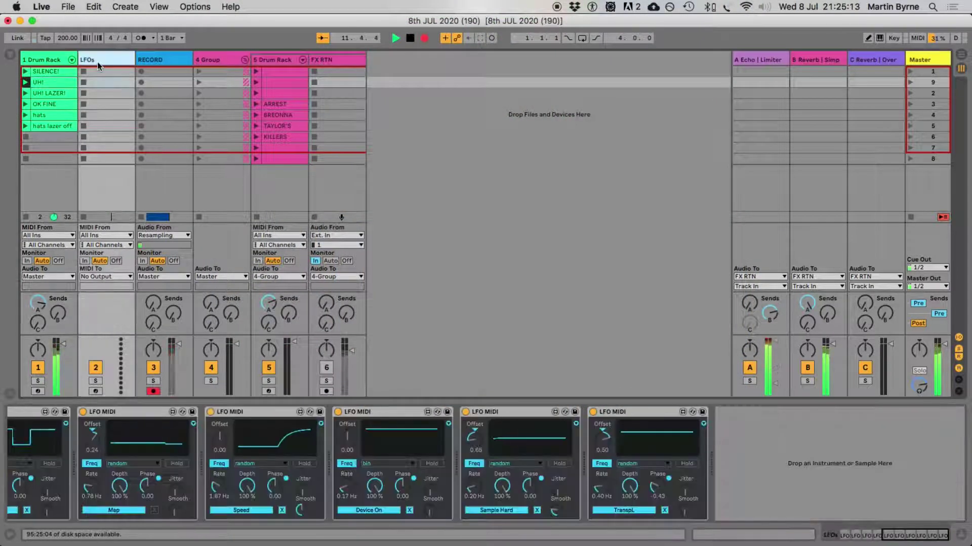
scroll(533, 504, "left", 5)
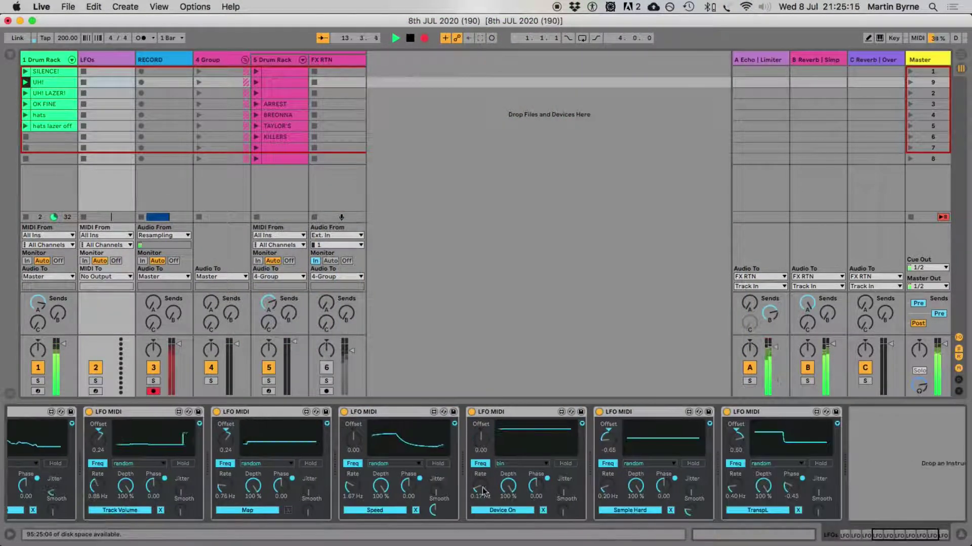
scroll(471, 488, "left", 5)
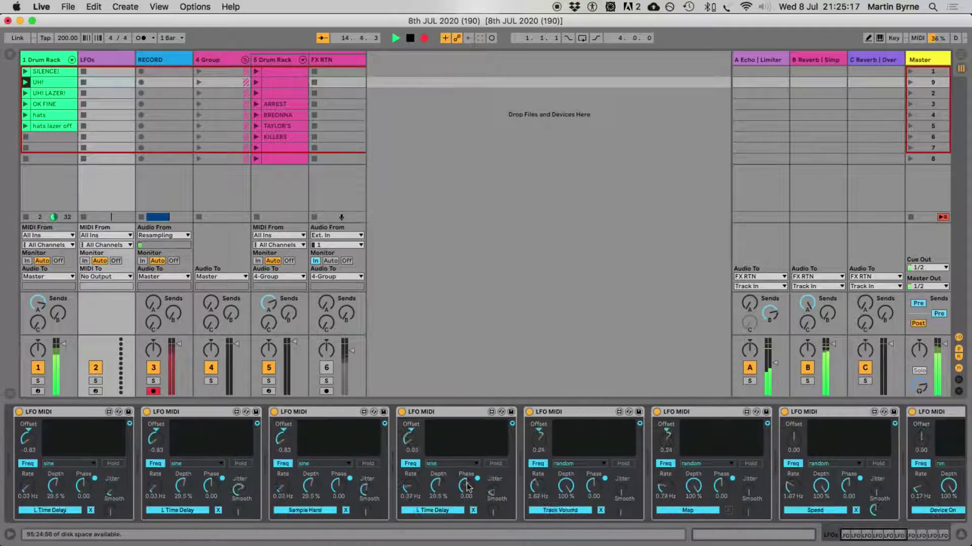
scroll(362, 484, "right", 10)
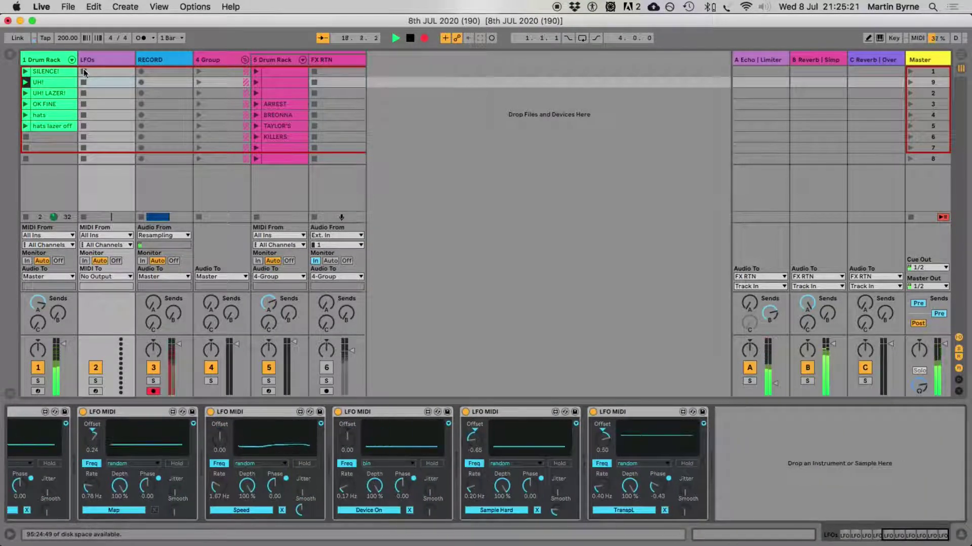
Inspect the first Drum Rack track's devices, including the probability and instrument rack chain of the MADNESS 2 pad
left_click(38, 57)
scroll(150, 493, "right", 10)
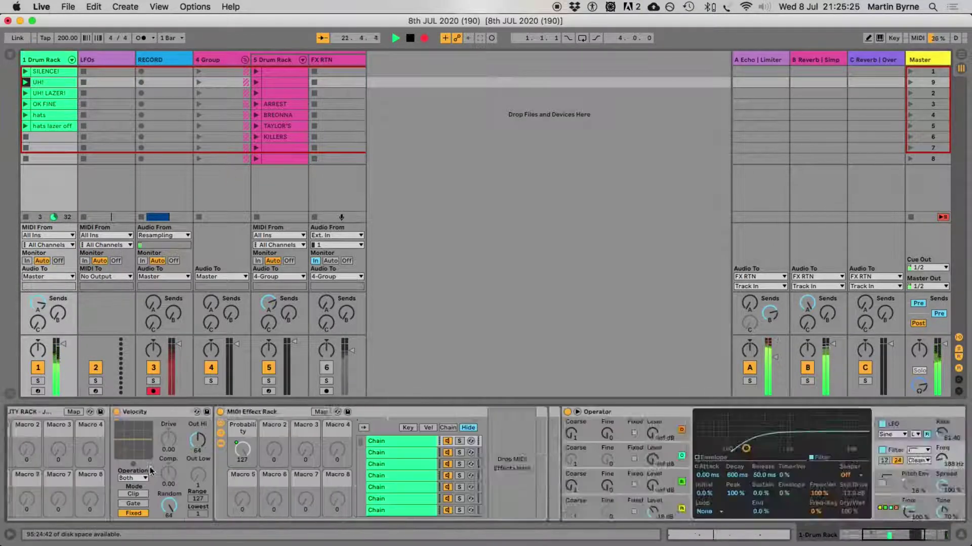
scroll(151, 471, "left", 10)
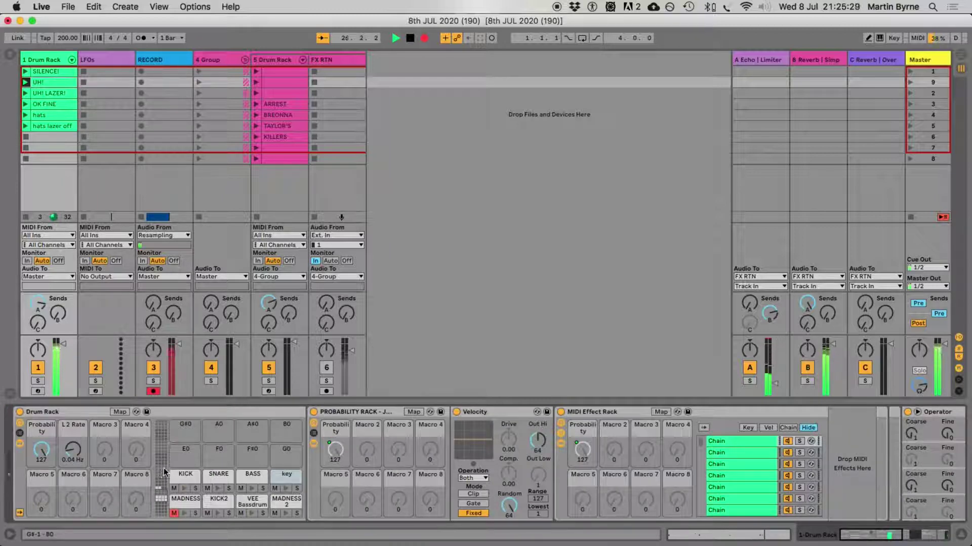
left_click(281, 502)
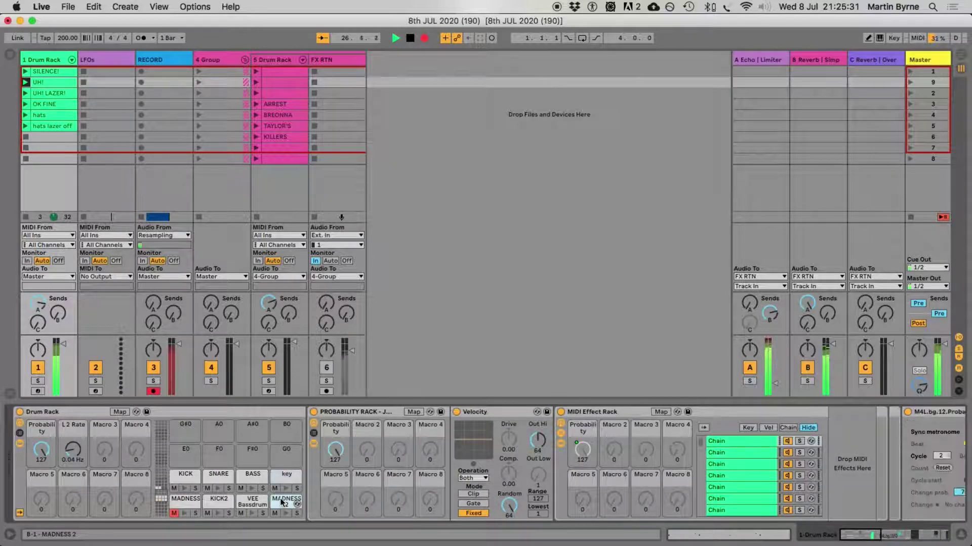
scroll(303, 477, "right", 10)
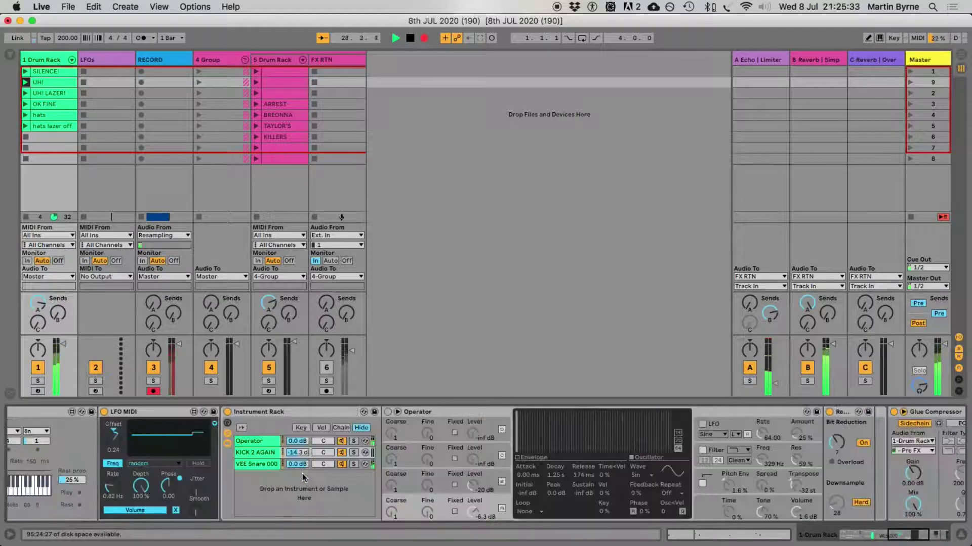
scroll(303, 478, "left", 6)
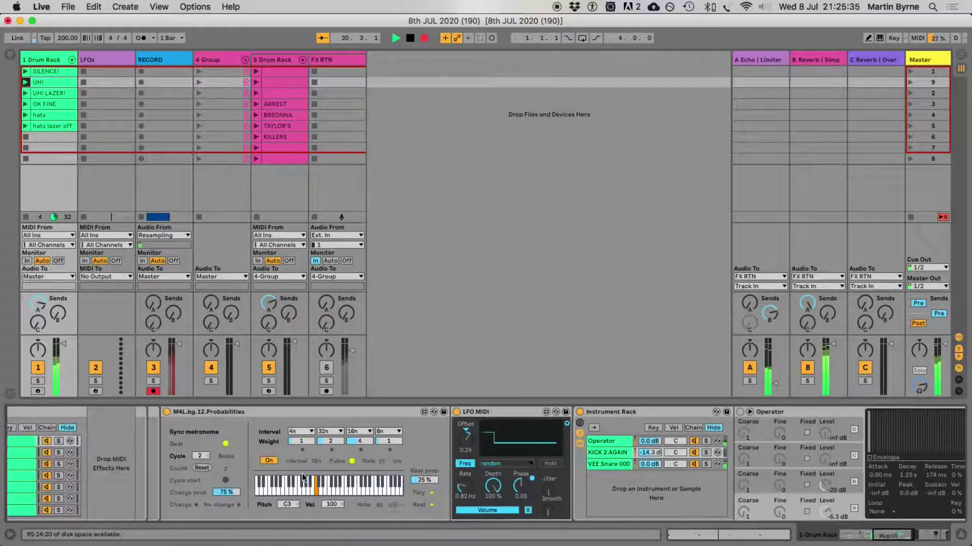
scroll(302, 477, "left", 5)
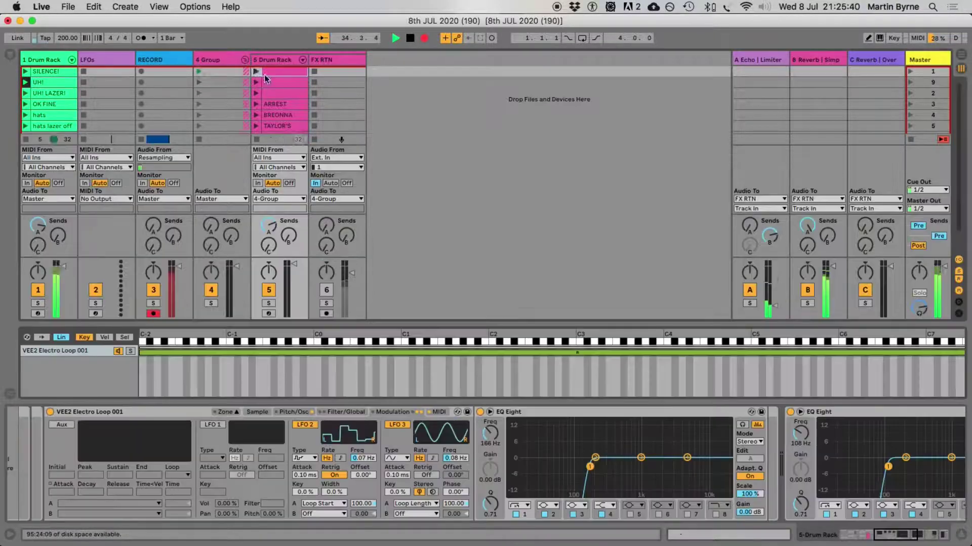
Bring in the first clip of the 5 Drum Rack track and activate the FX RTN track, with return A's send B fully down
left_click(257, 71)
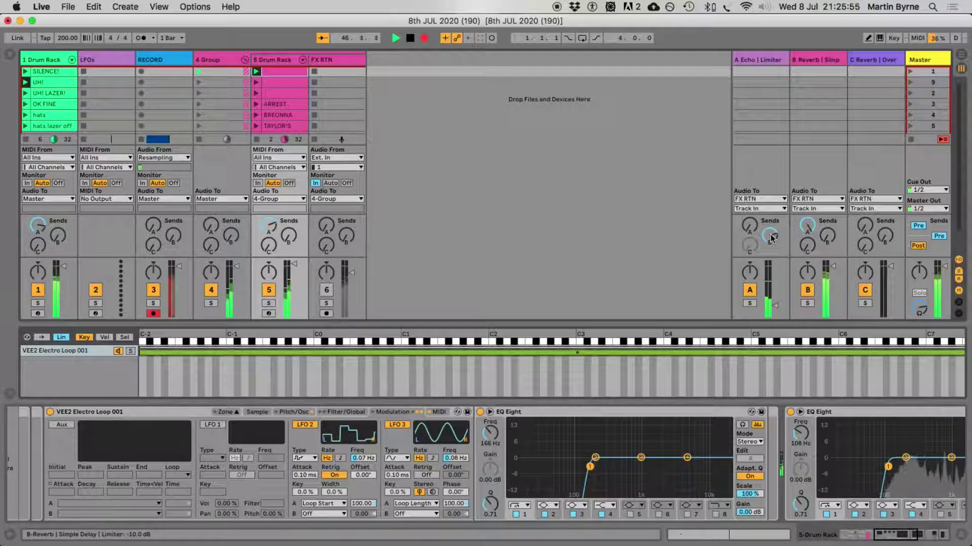
left_click_drag(771, 238, 771, 283)
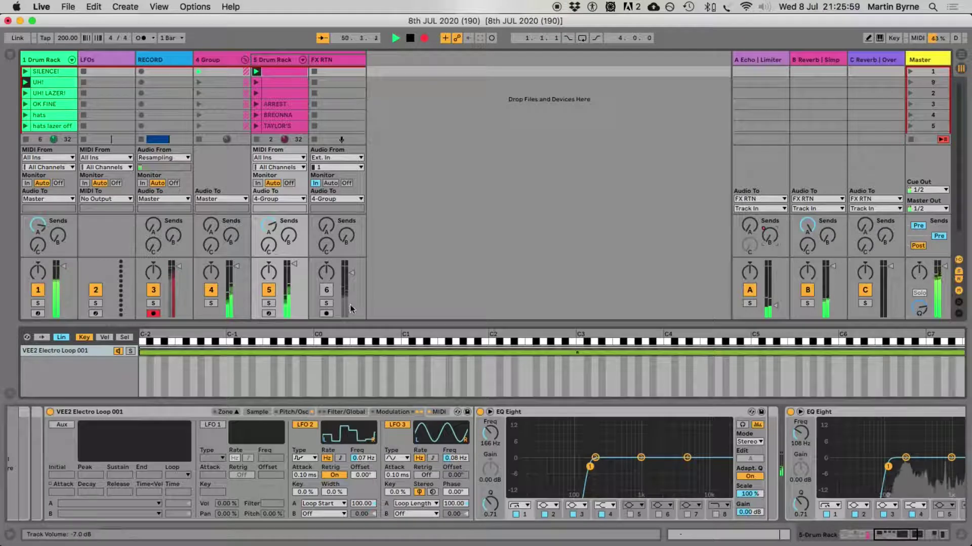
left_click(326, 290)
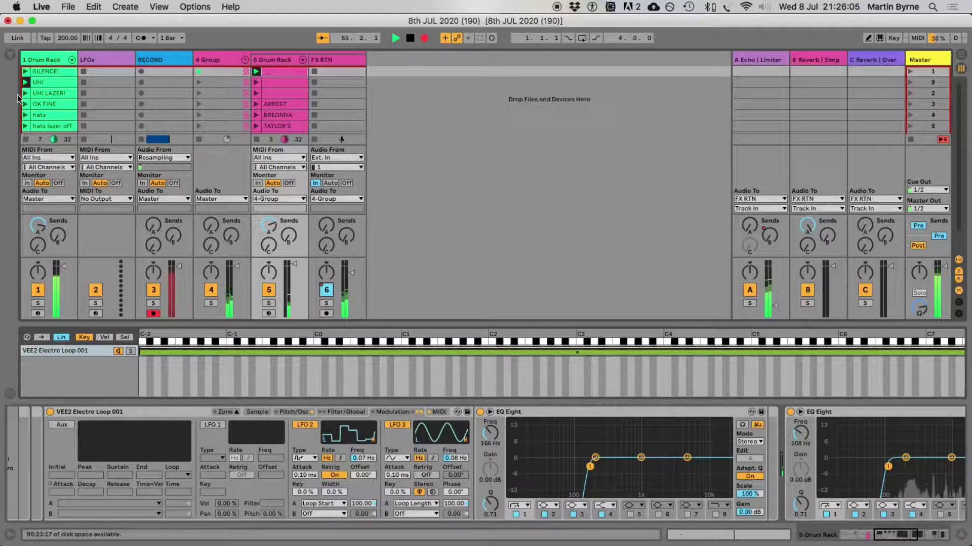
Launch the 5 Drum Rack track's second and third clips in turn, raising return A's send B between them
left_click(256, 82)
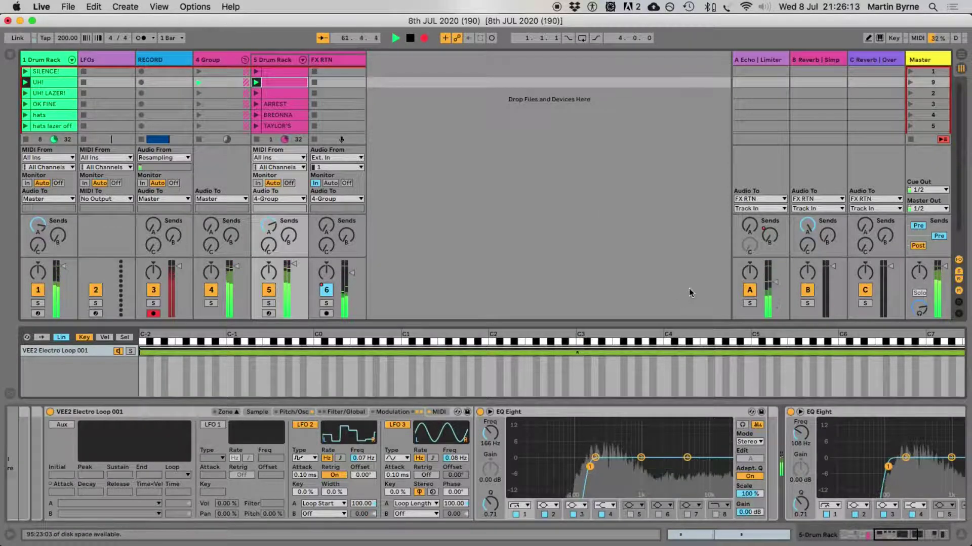
left_click_drag(769, 235, 769, 218)
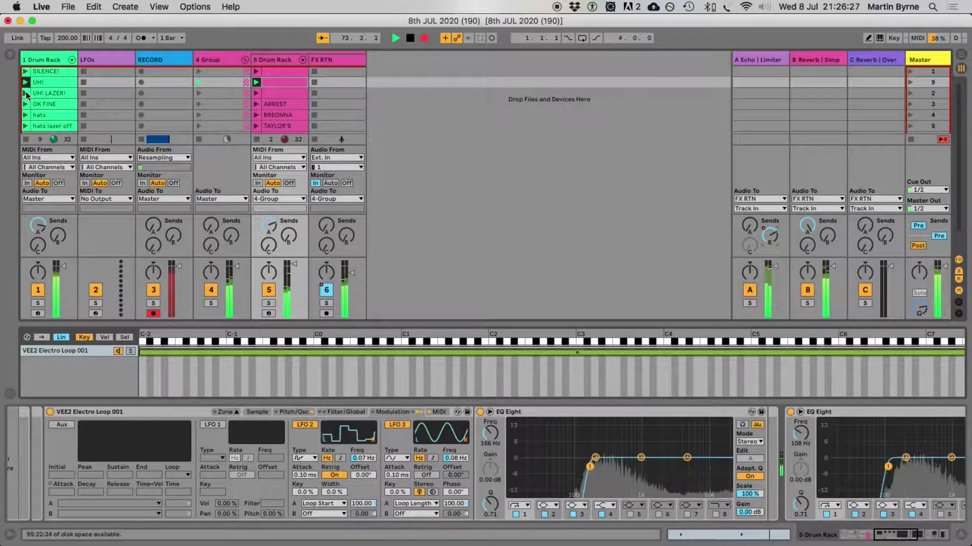
left_click(256, 93)
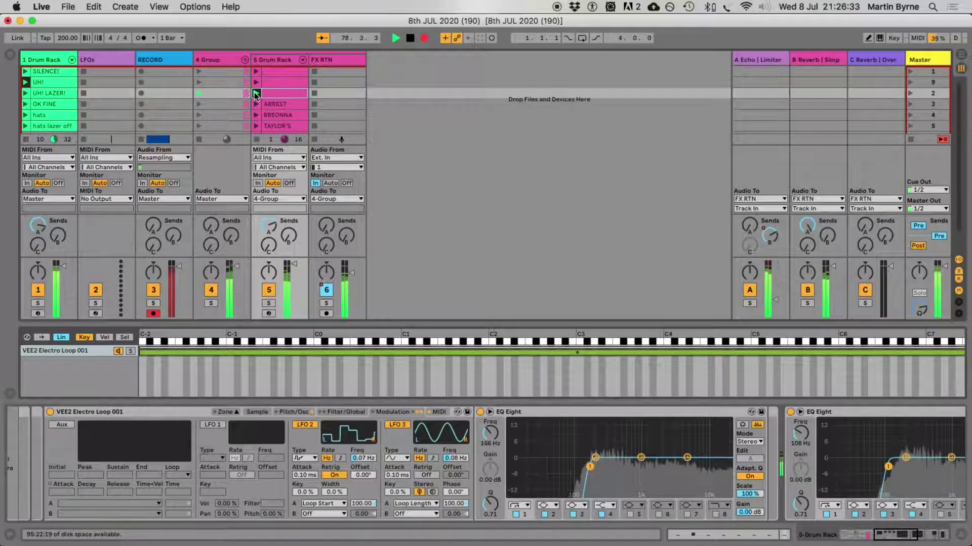
scroll(256, 94, "down", 1)
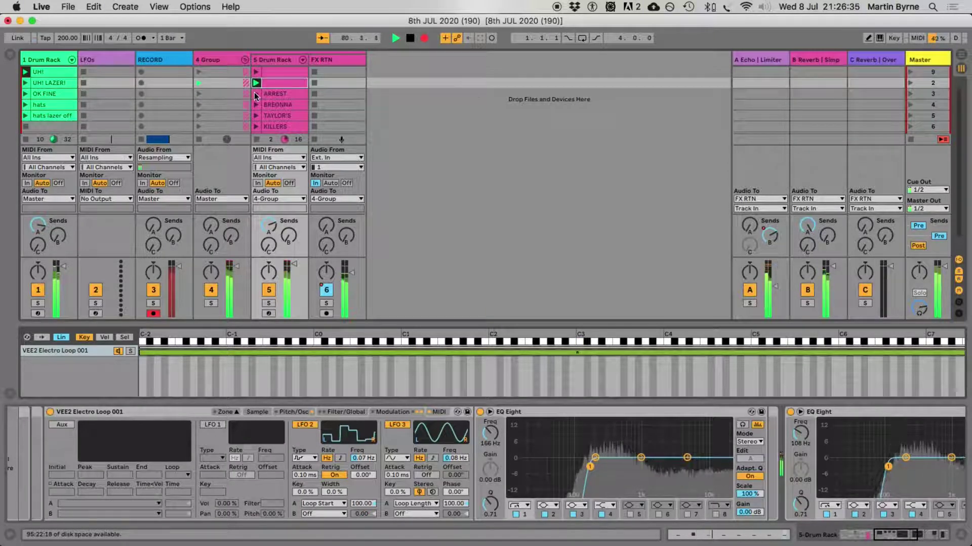
left_click(958, 271)
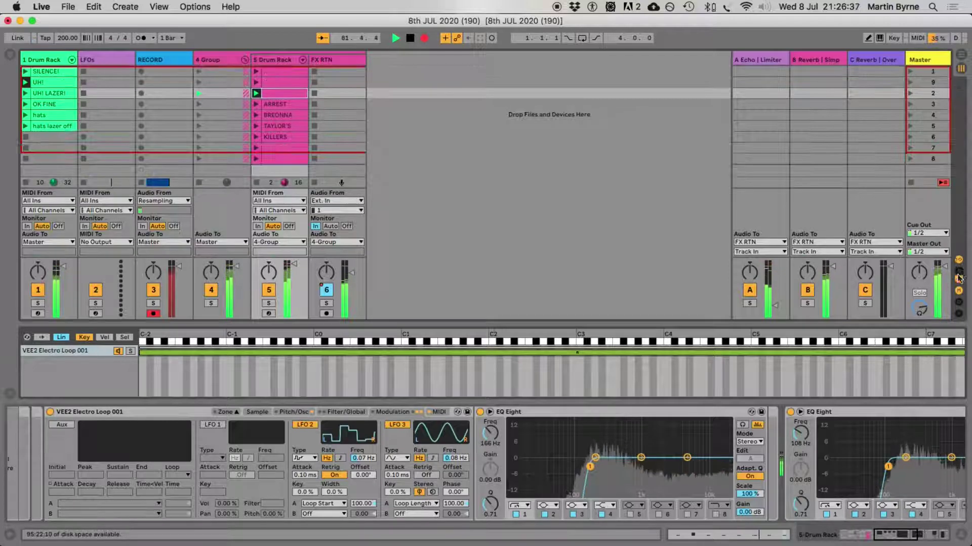
left_click(958, 279)
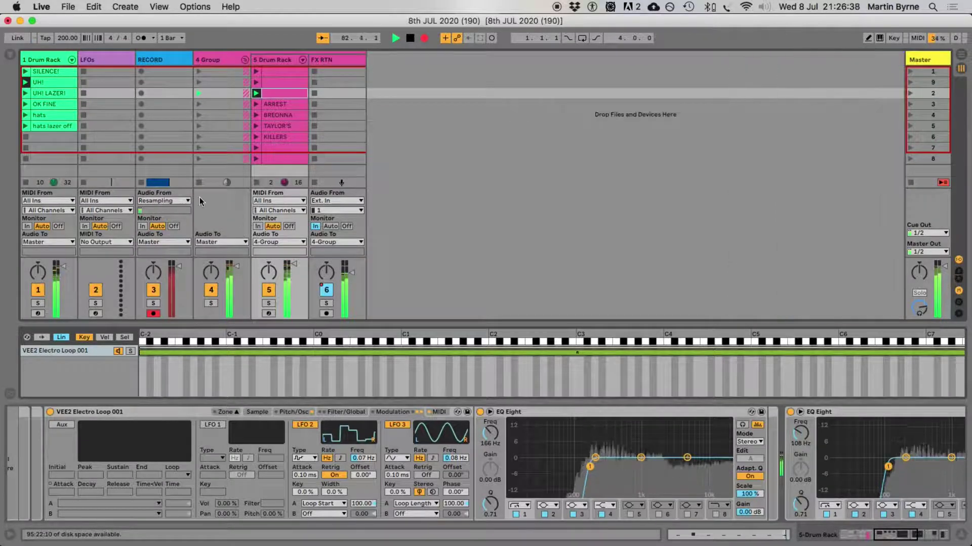
left_click(958, 279)
left_click(958, 272)
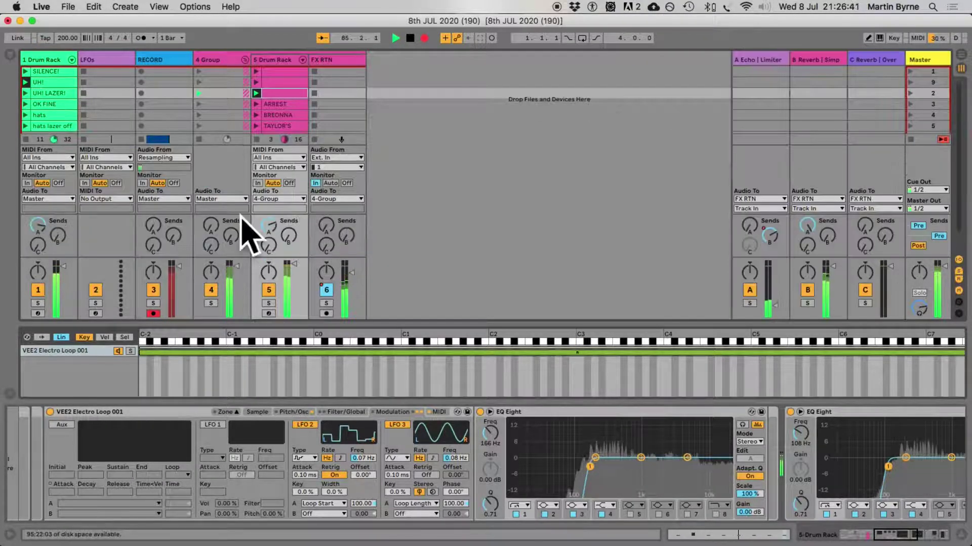
Hide the mixer's In/Out section to make room for more clip slots
left_click(957, 261)
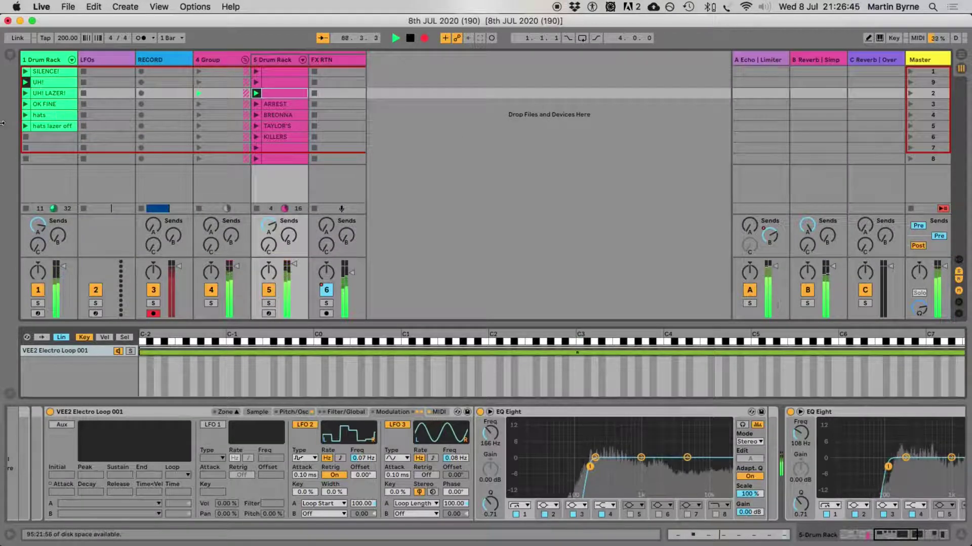
Launch the UH! LAZER! clip on the first Drum Rack track and stop the clip playing on the 5 Drum Rack track
left_click(26, 93)
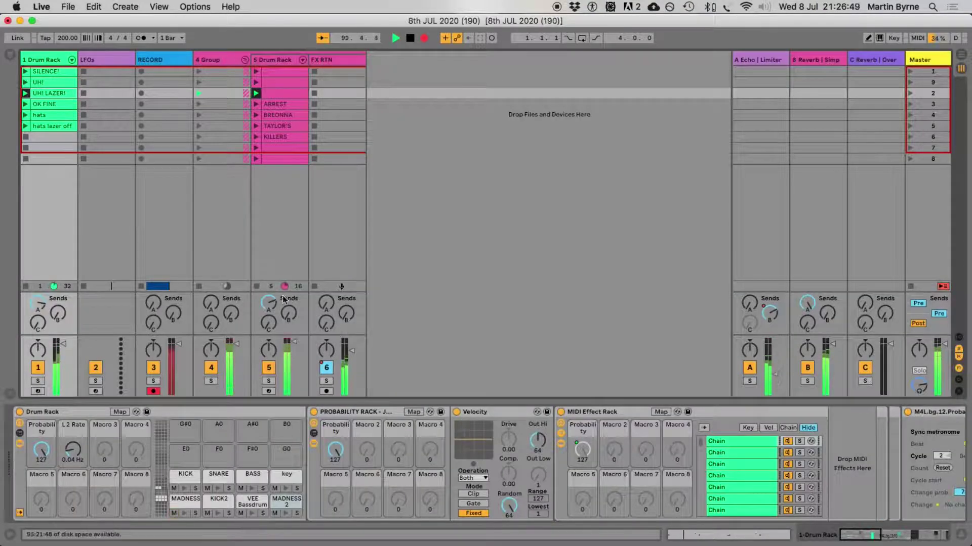
left_click(254, 287)
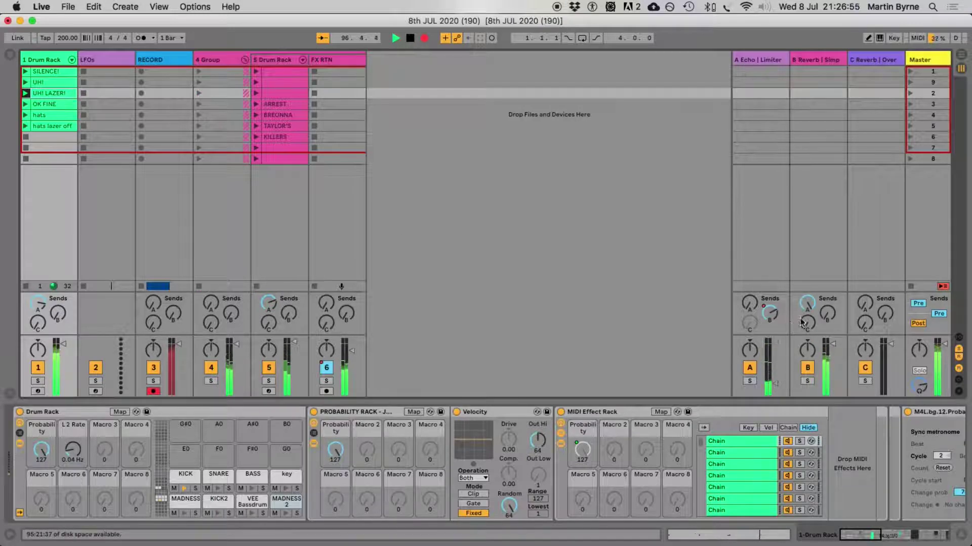
Feed the reverb returns into each other by adjusting return B's send B and raising its send C and return C's send B
left_click_drag(827, 317, 827, 319)
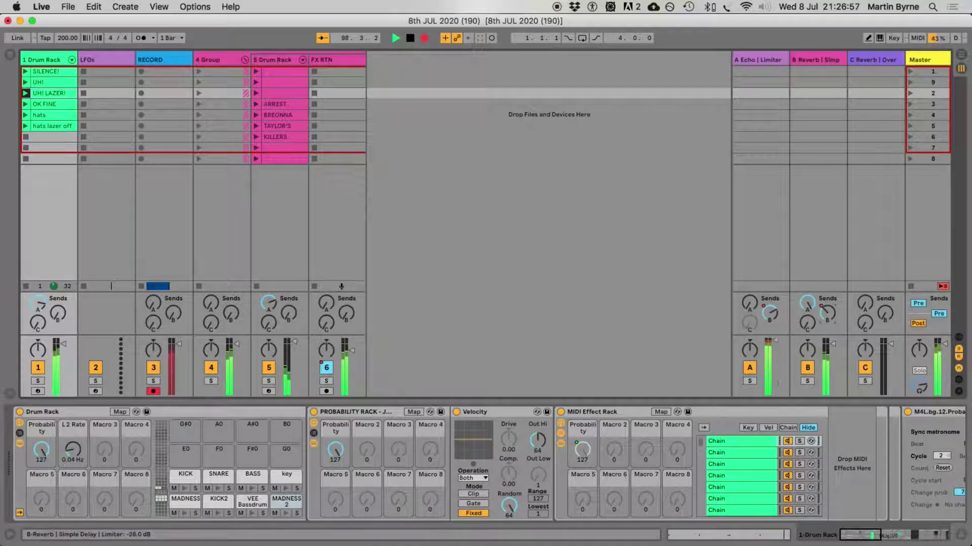
left_click_drag(807, 324, 807, 294)
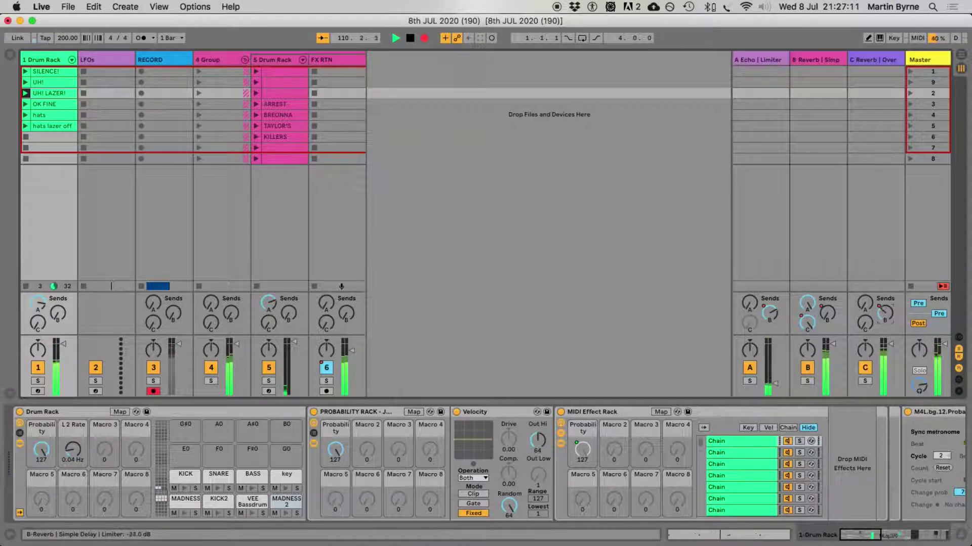
left_click_drag(885, 314, 884, 307)
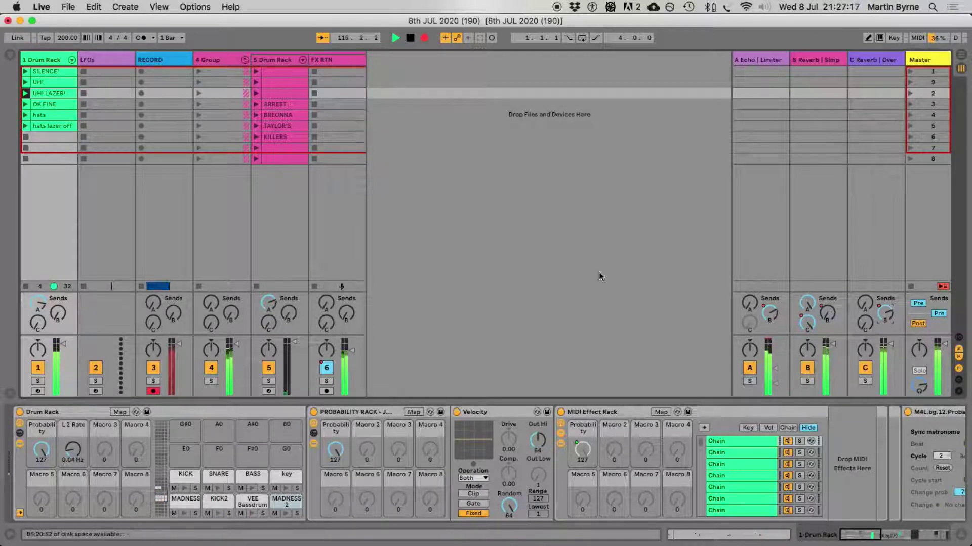
Lower return C's send B and launch the 5 Drum Rack track's first clip while viewing the FX RTN devices
left_click(324, 61)
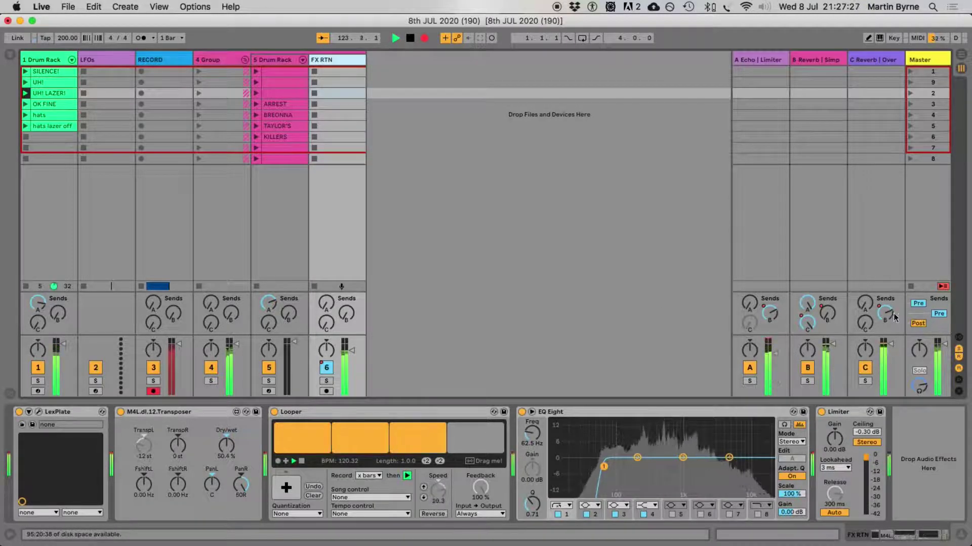
left_click_drag(894, 315, 894, 323)
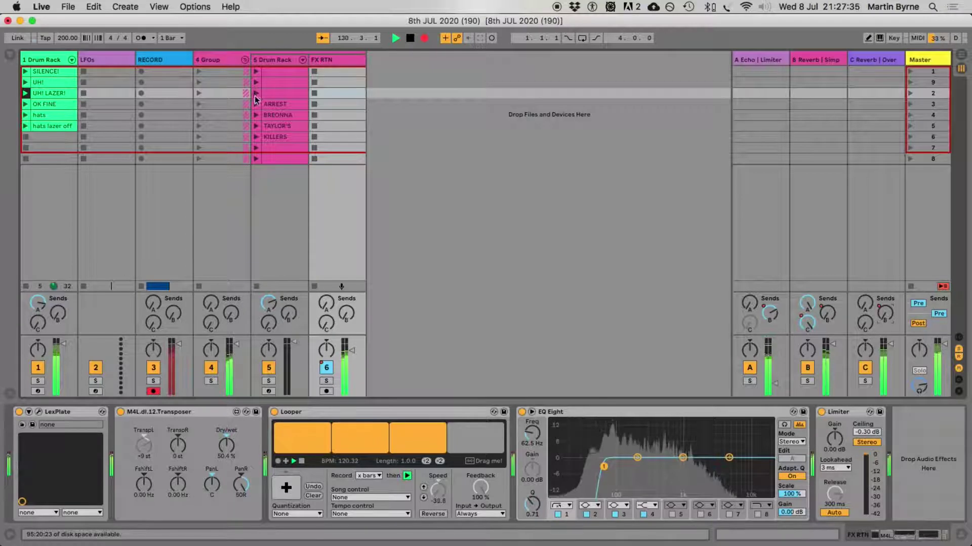
left_click(256, 75)
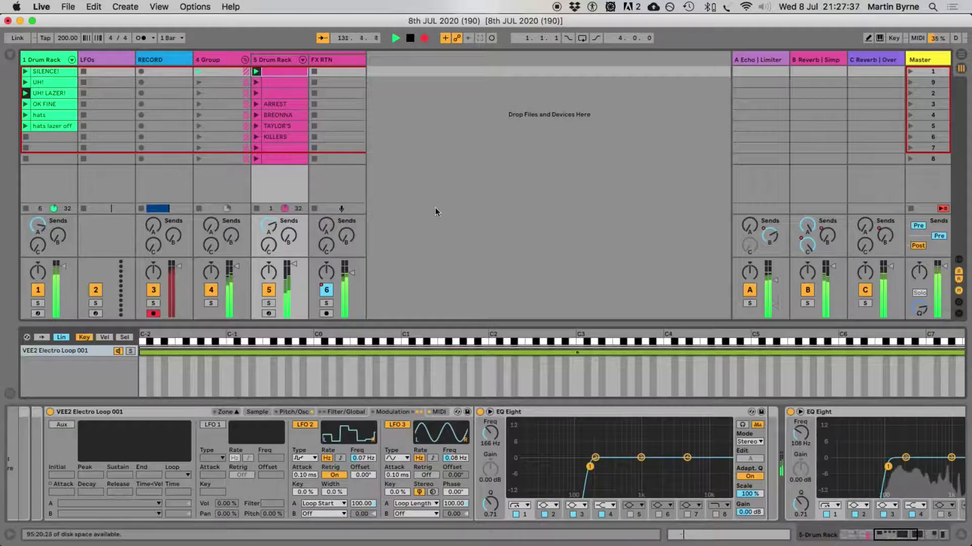
left_click(332, 60)
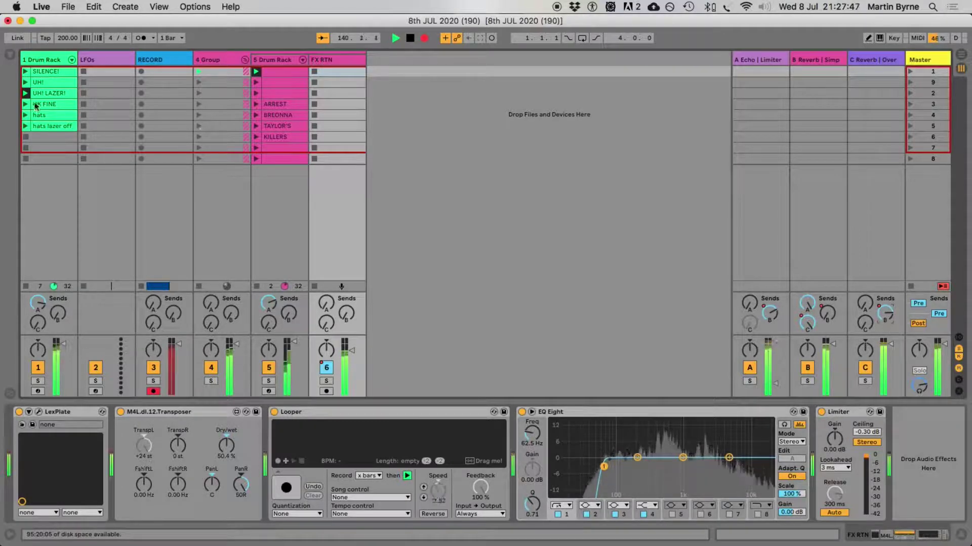
Launch UH! and OK FINE in turn on the first Drum Rack track, and the second clip on the 5 Drum Rack track
left_click(35, 106)
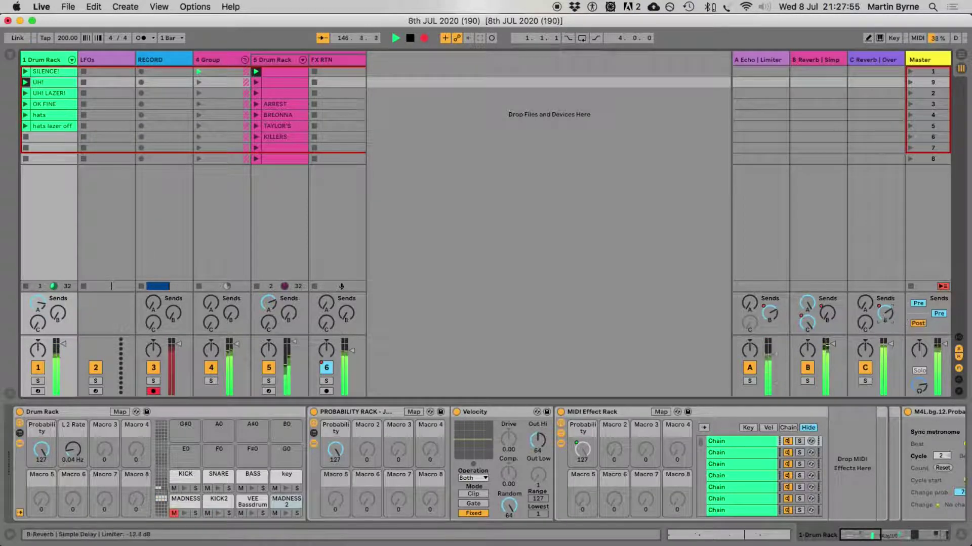
left_click(25, 104)
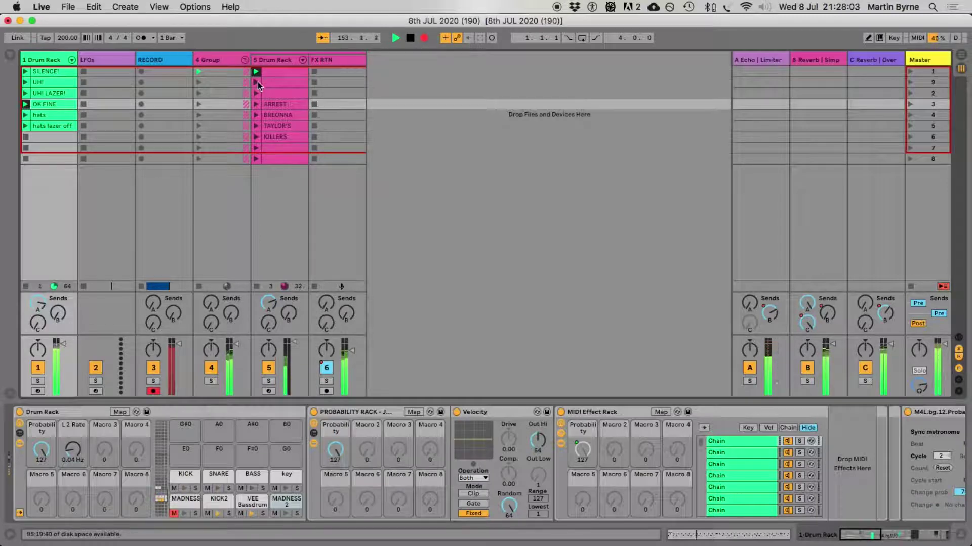
left_click(257, 82)
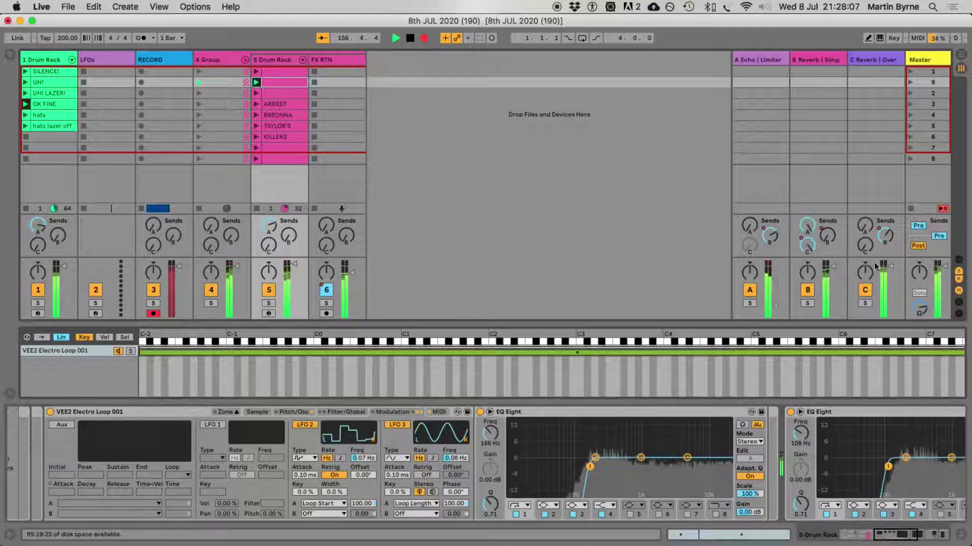
Raise return C's send B to 0.0 dB and show the FX RTN track's device chain
mouse_move(881, 241)
left_mouse_down()
mouse_move(884, 230)
mouse_move(884, 240)
left_mouse_up()
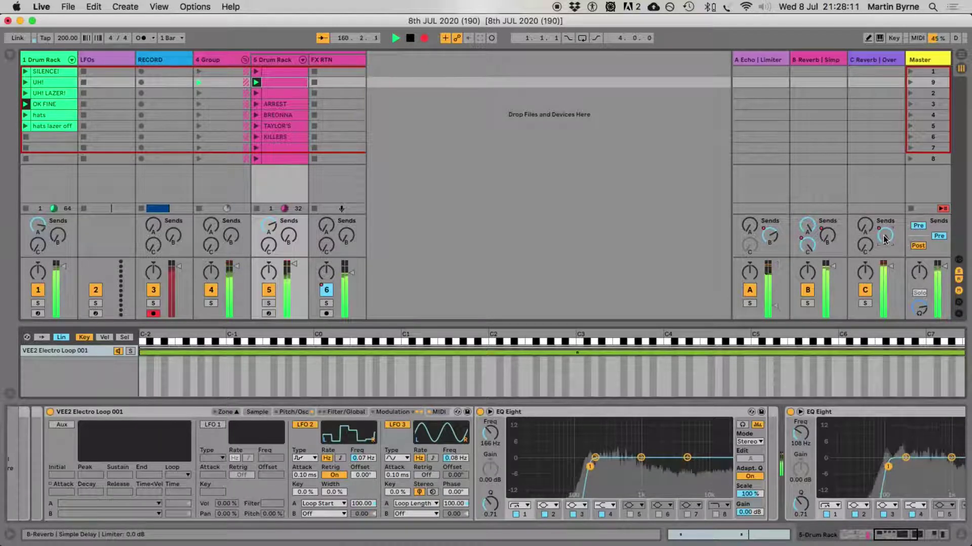
left_click(326, 63)
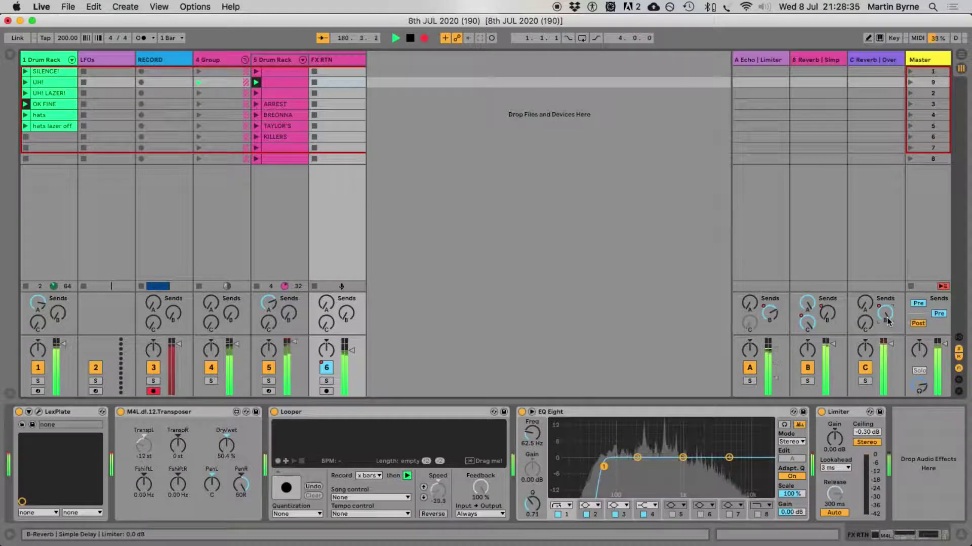
Launch the hats clip and lower return C's send B to -6.0 dB, finishing with the FX RTN track's devices in view
left_click(25, 115)
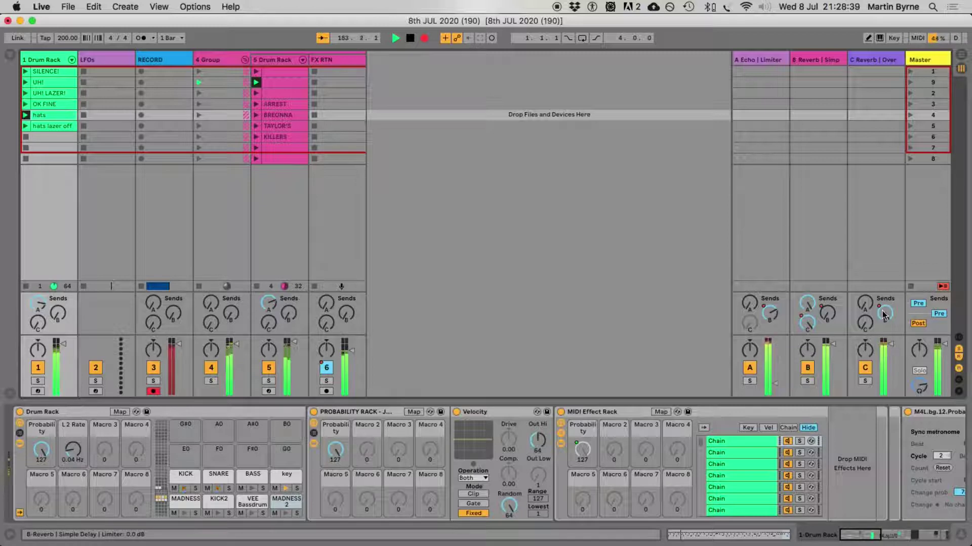
left_click_drag(883, 315, 883, 319)
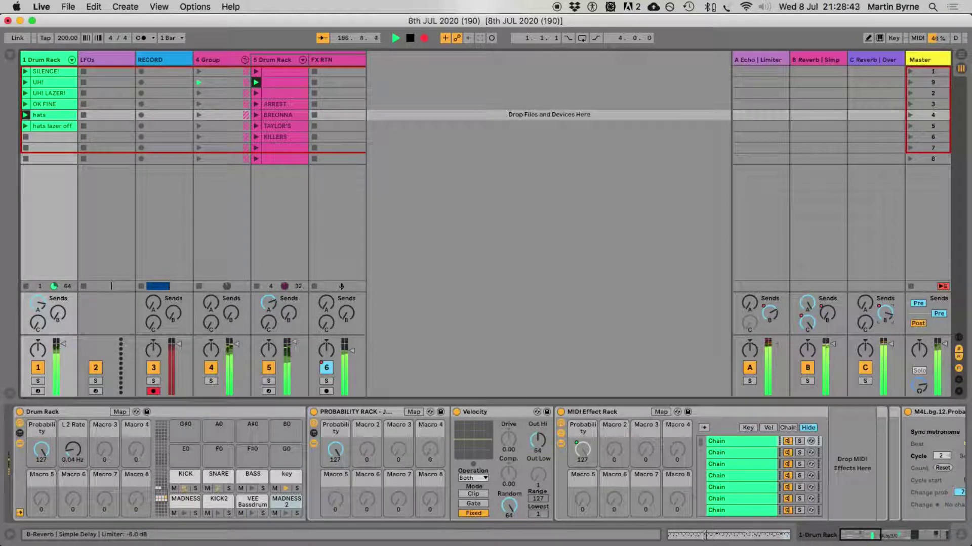
left_click(342, 60)
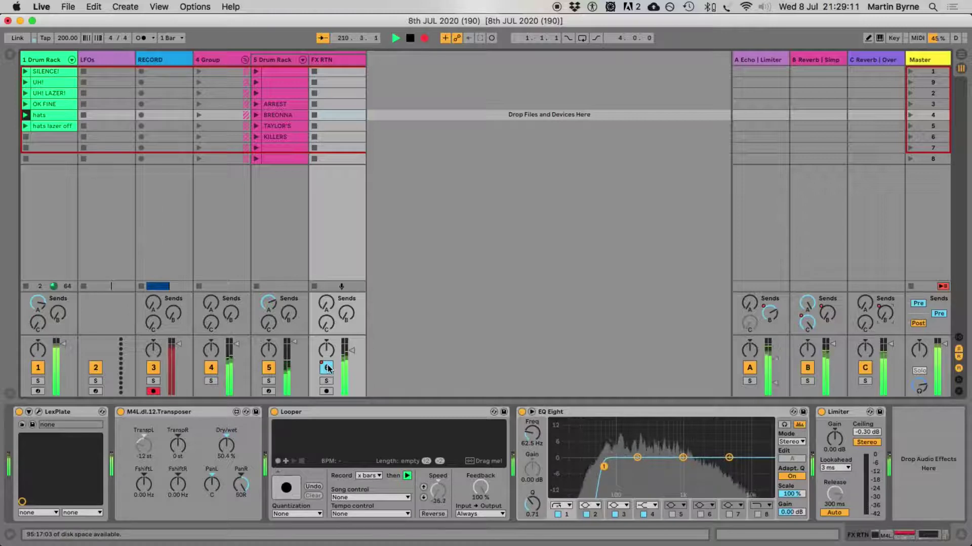
Launch the hats lazer off clip and raise return C's send B while viewing the FX RTN devices
left_click(25, 127)
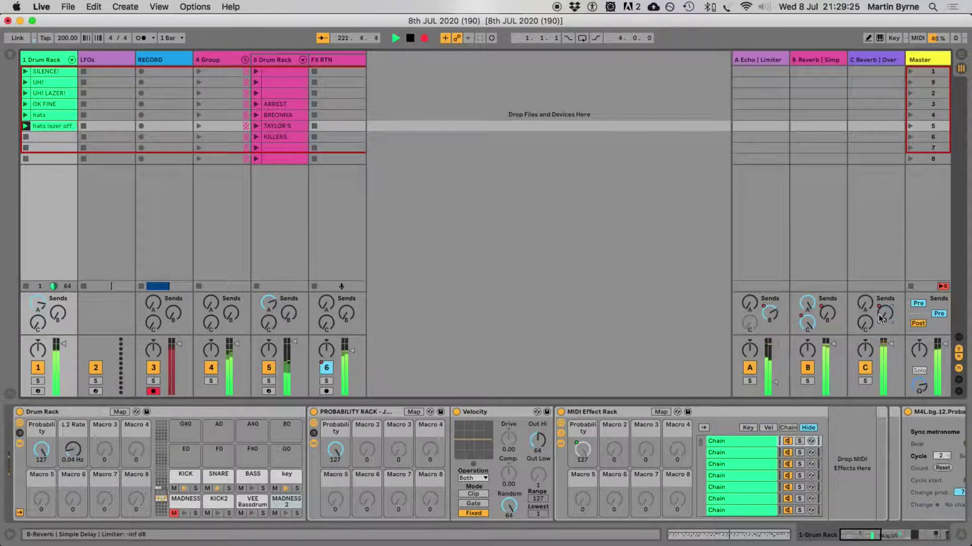
left_click(330, 60)
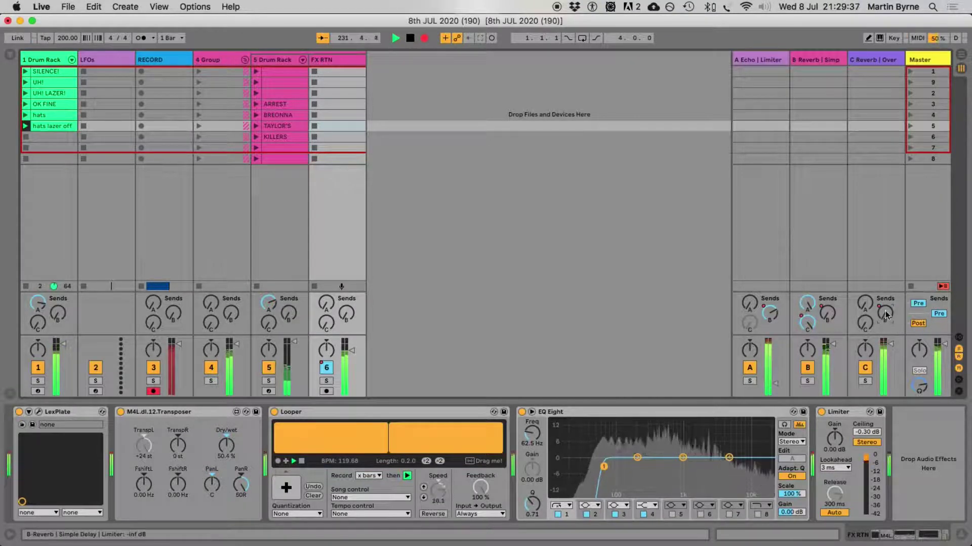
left_click_drag(883, 317, 883, 293)
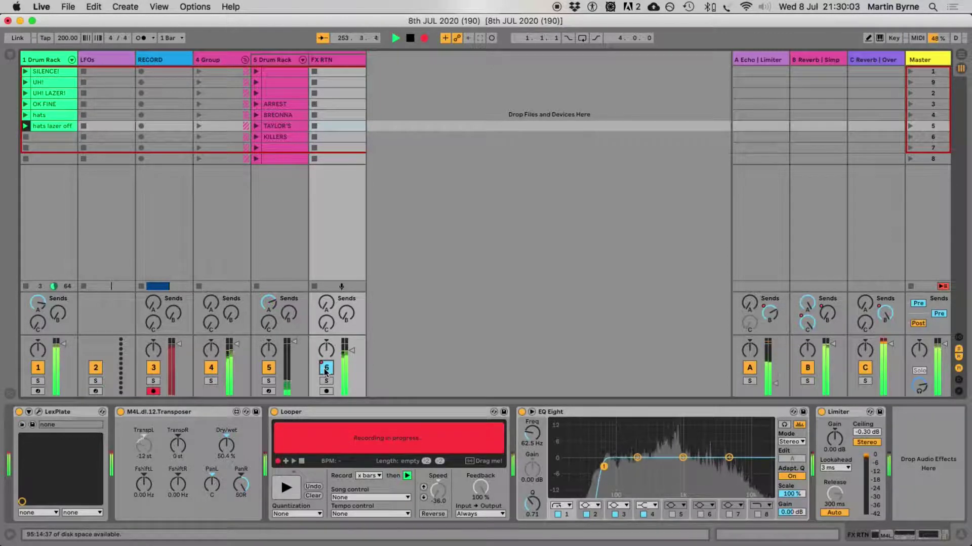
Deactivate the FX RTN track and launch the third clip on the 5 Drum Rack track
left_click(325, 367)
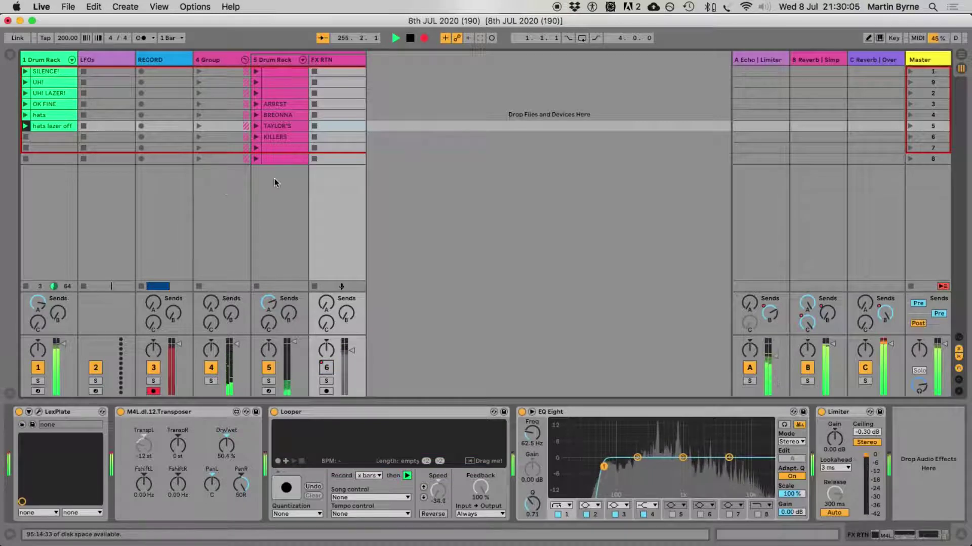
left_click(254, 92)
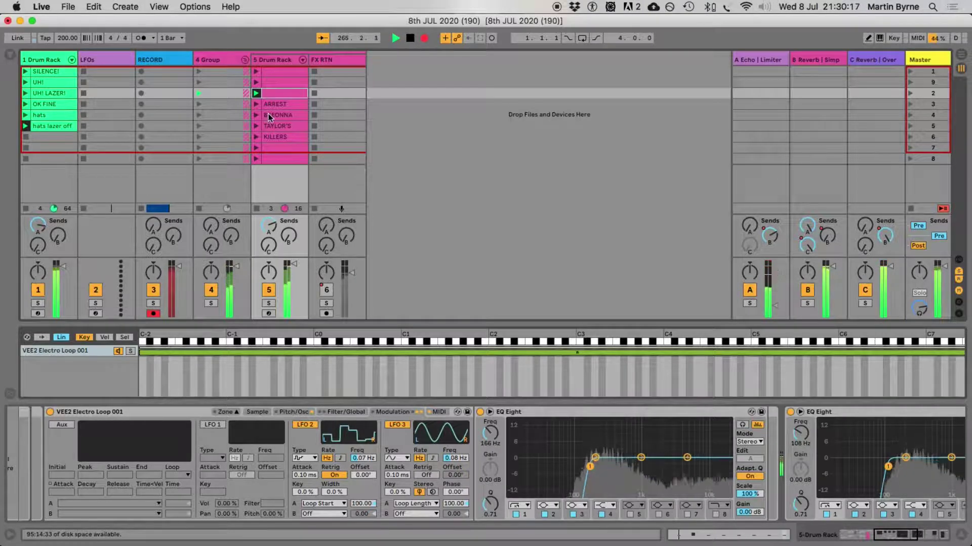
Examine the notes of the third and second clips on the 5 Drum Rack track, returning to the full session grid after each
double_click(268, 92)
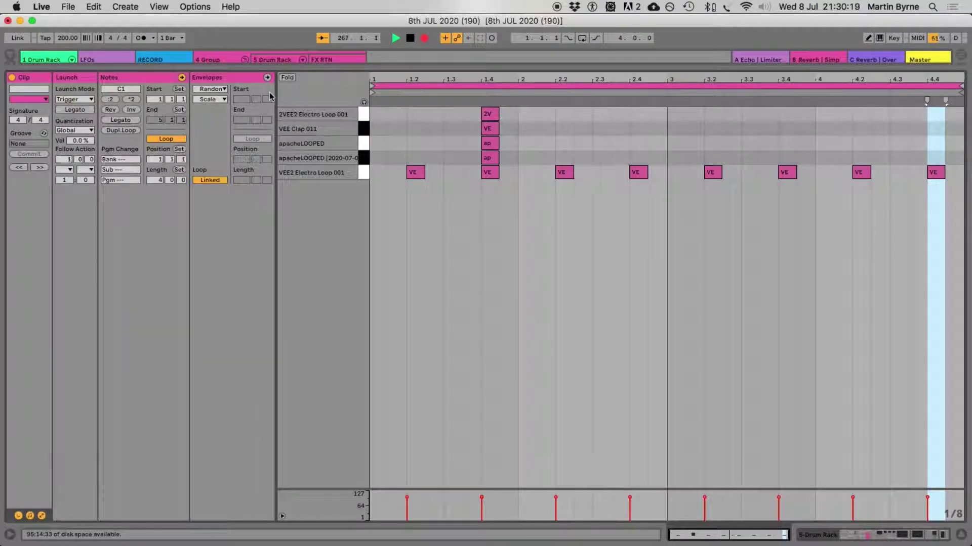
key("super+alt+l")
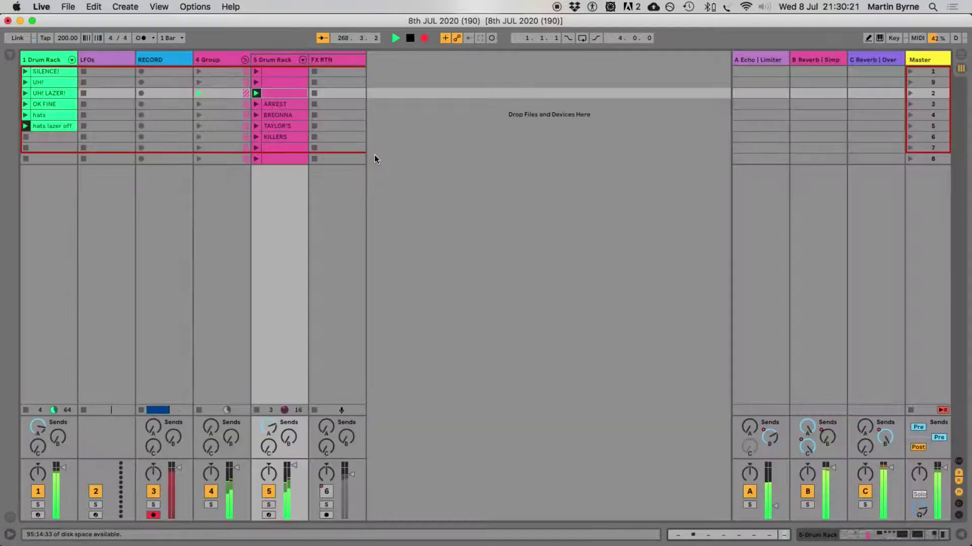
double_click(277, 88)
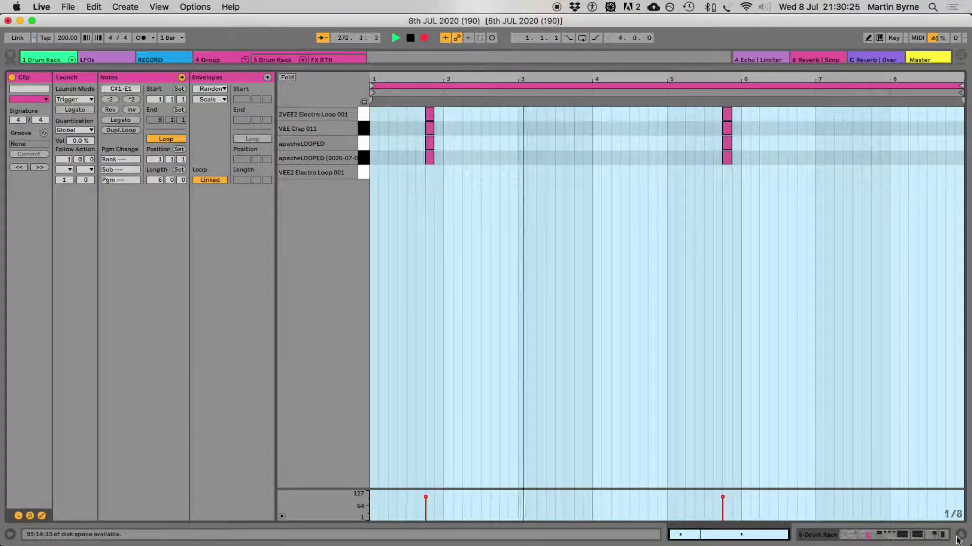
left_click(958, 539)
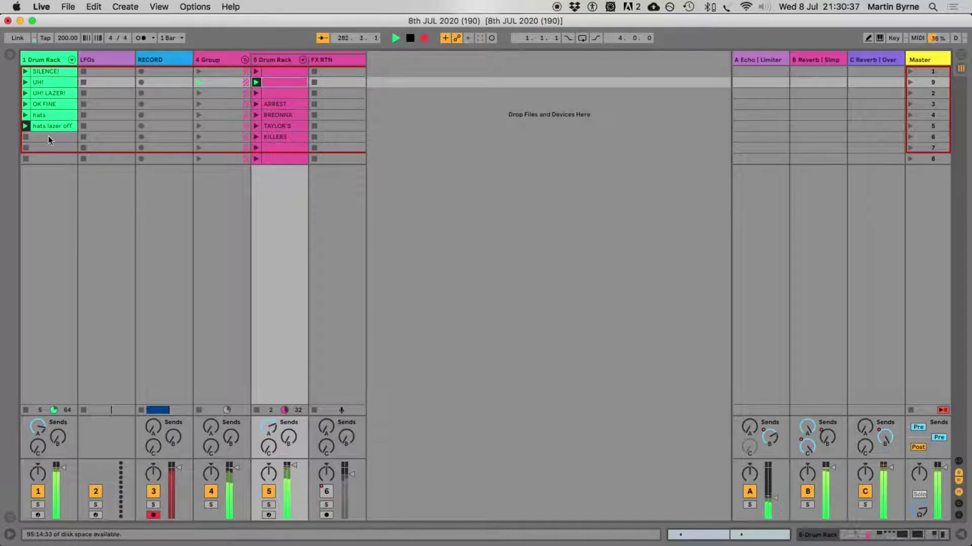
Launch the SILENCE! clip on the first Drum Rack track and fade the 5 Drum Rack track's volume down to -57.0 dB
left_click(24, 71)
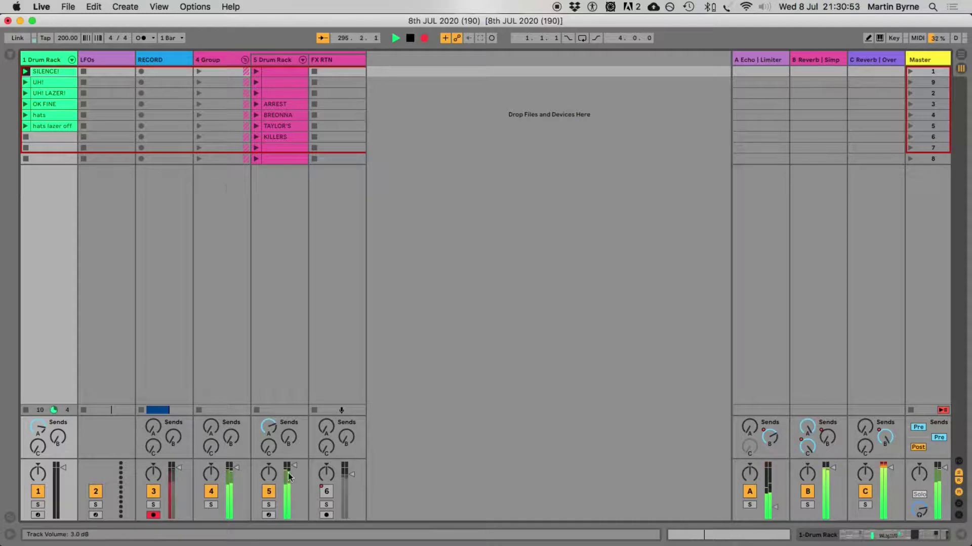
left_click_drag(290, 477, 293, 514)
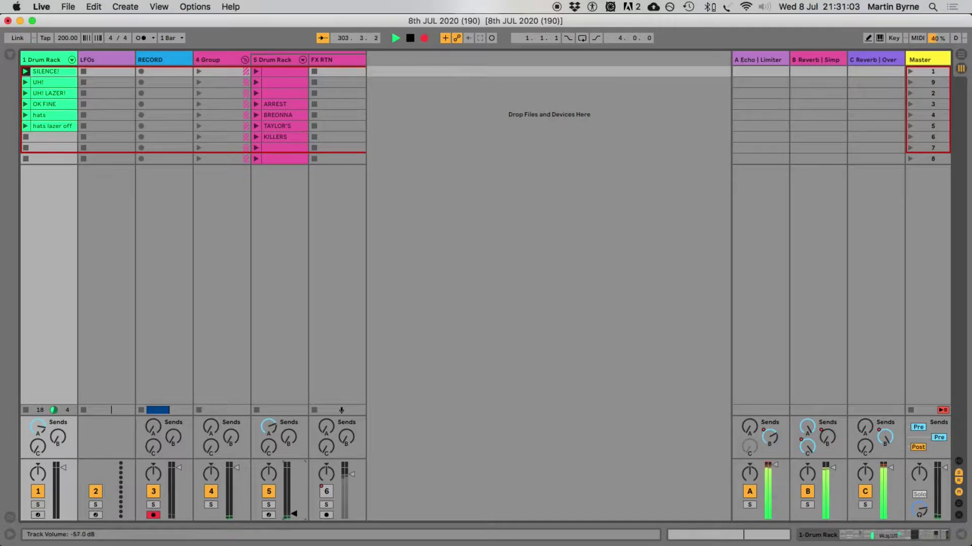